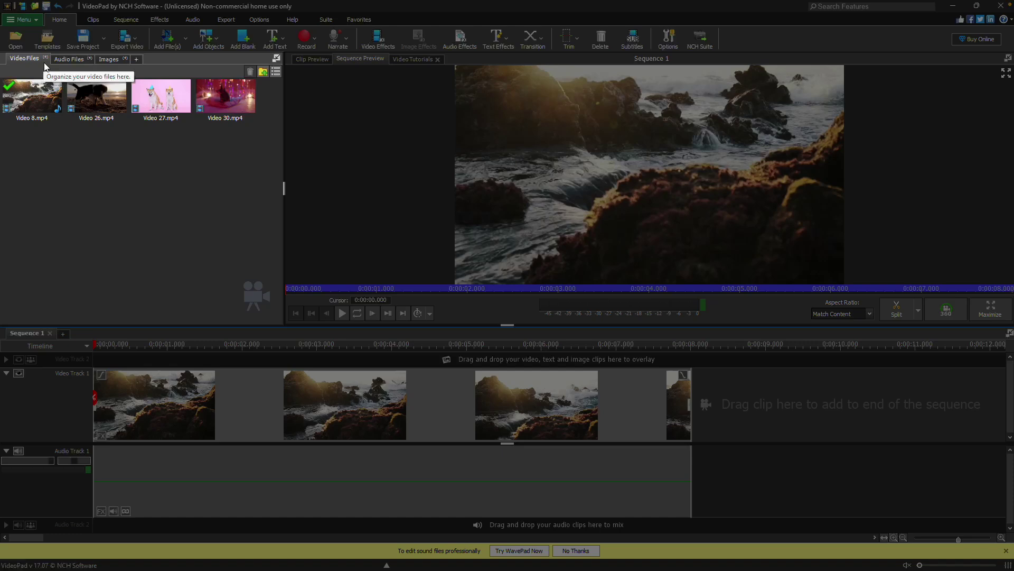
Show the four image files in the media bin, then float the bin and re-dock it
{"action": "left_click", "coordinate": [85, 61]}
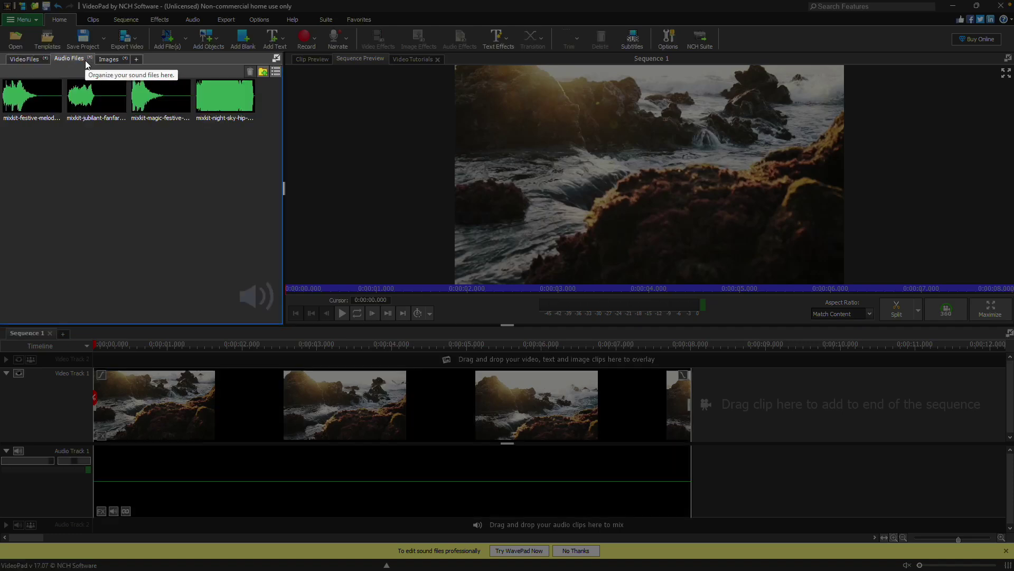
{"action": "left_click", "coordinate": [110, 60]}
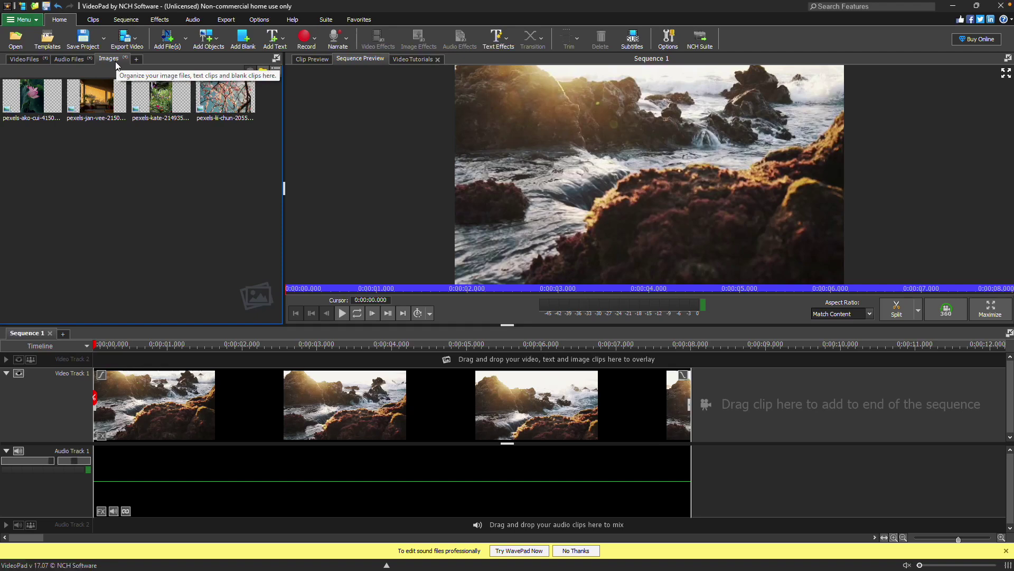
{"action": "left_click", "coordinate": [275, 59]}
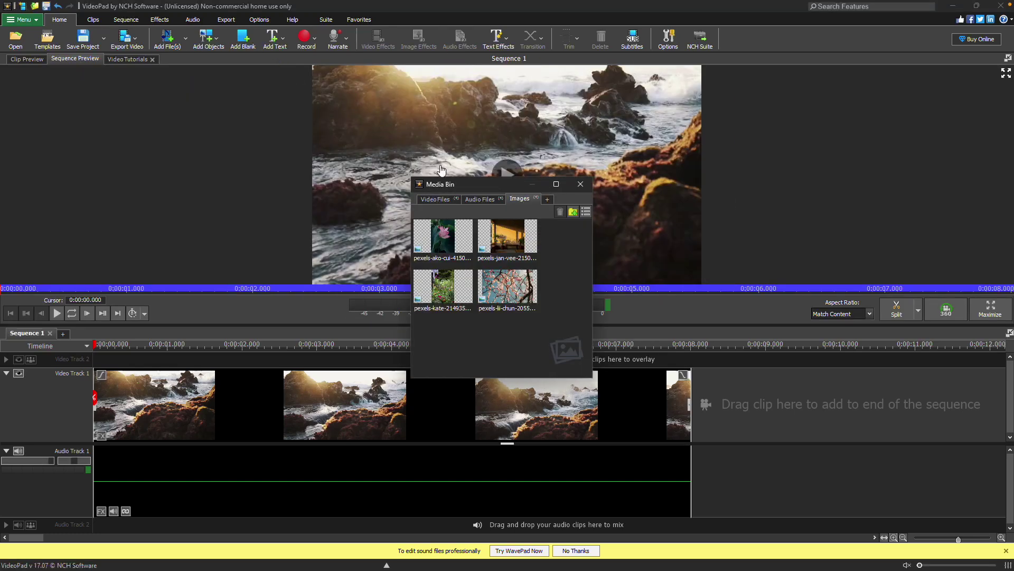
{"action": "left_click", "coordinate": [580, 185]}
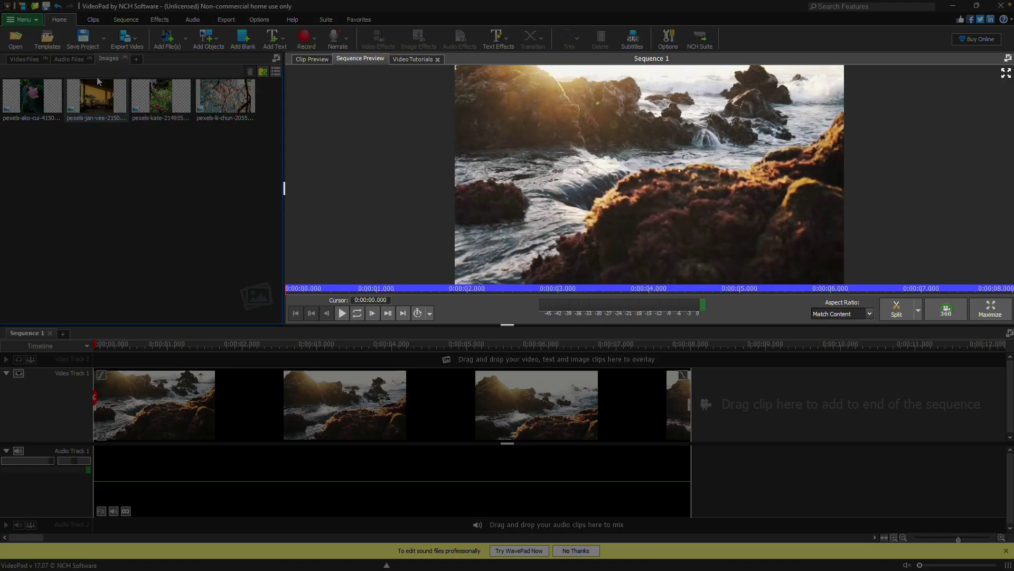
Preview Video 27.mp4 from the video files, toggle clip and sequence previews, and list the Video Tutorials
{"action": "left_click", "coordinate": [42, 60]}
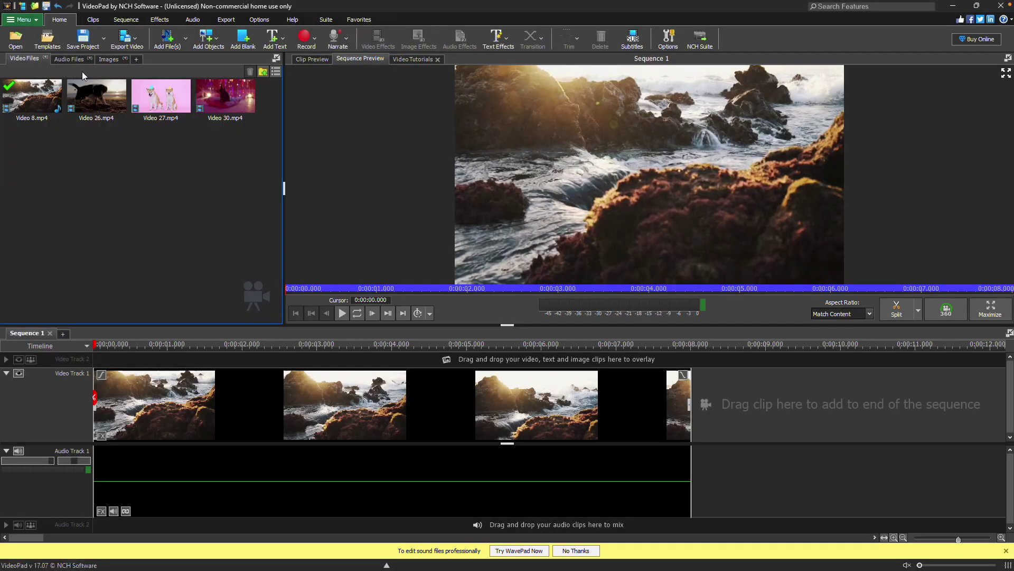
{"action": "left_click", "coordinate": [186, 111]}
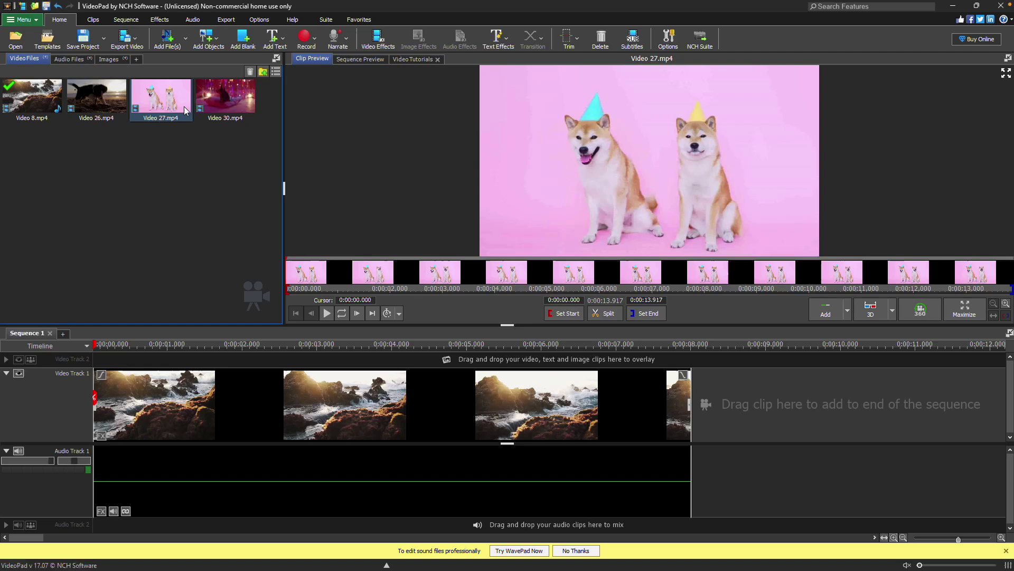
{"action": "left_click", "coordinate": [322, 384]}
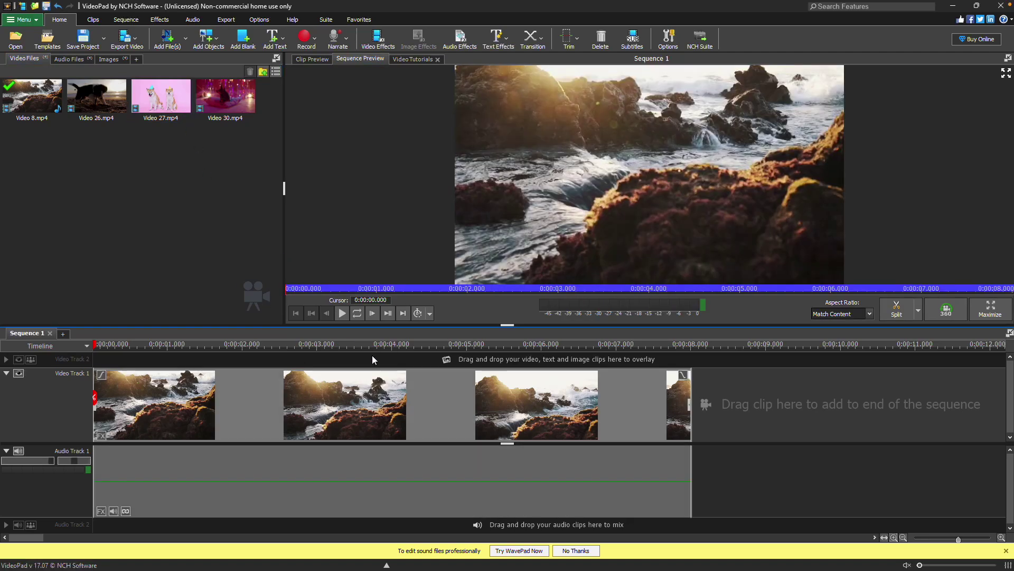
{"action": "left_click", "coordinate": [319, 62]}
{"action": "left_click", "coordinate": [379, 58]}
{"action": "left_click", "coordinate": [423, 59]}
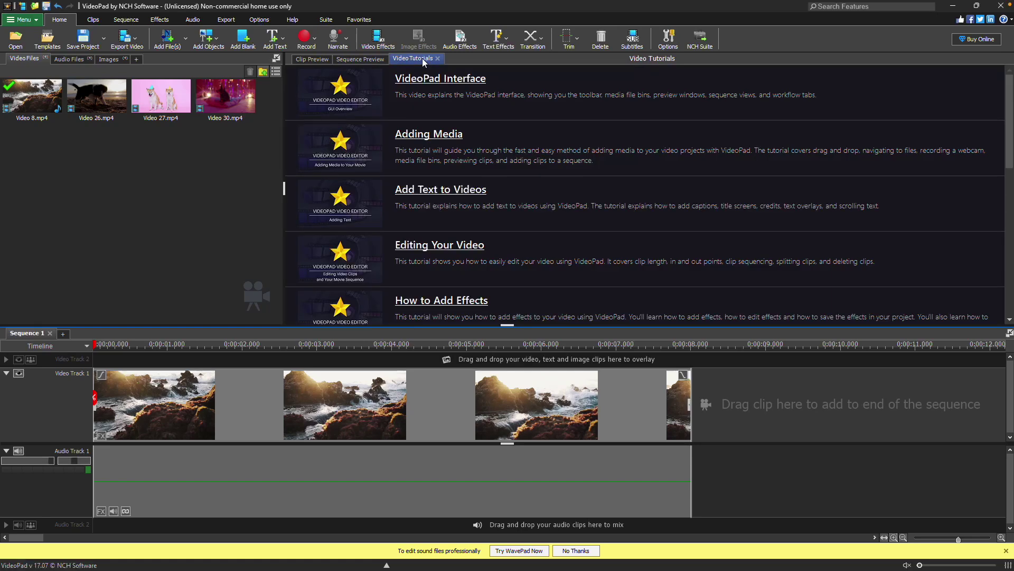
Trim Video 8.mp4 to start at 0:00:00.314 and split it at 0:00:03.019
{"action": "left_click", "coordinate": [323, 59]}
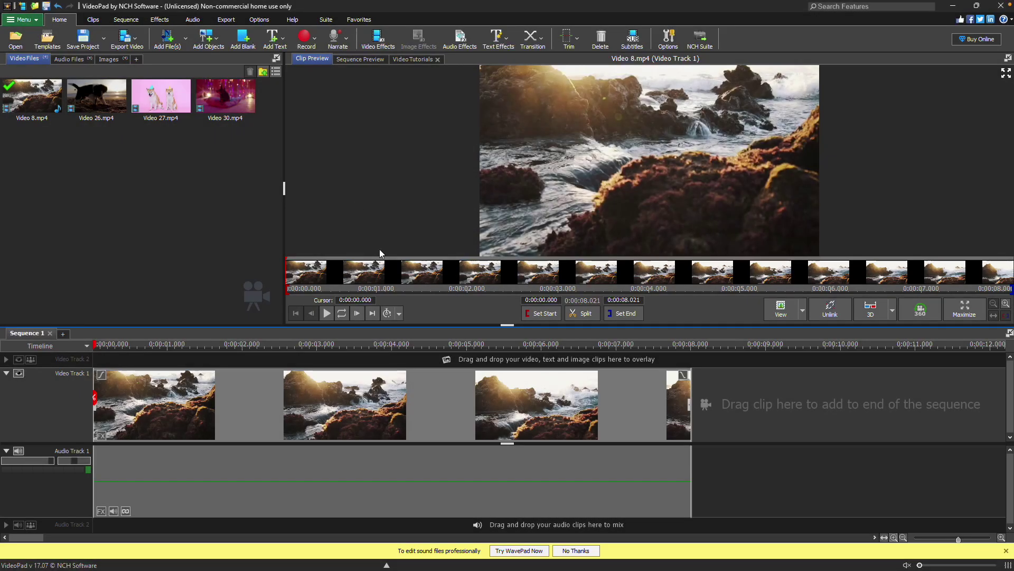
{"action": "left_click", "coordinate": [330, 272]}
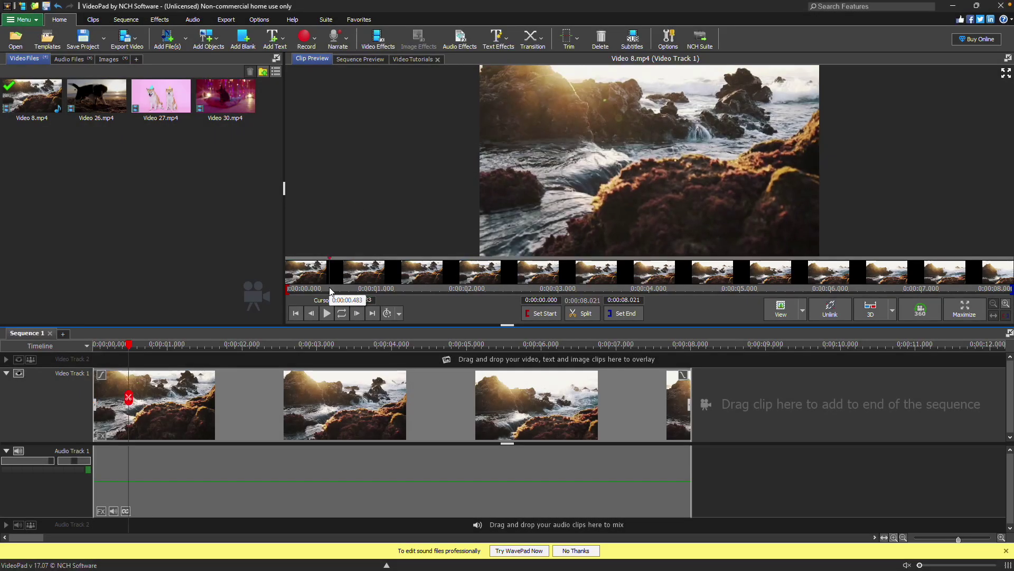
{"action": "left_click", "coordinate": [551, 313]}
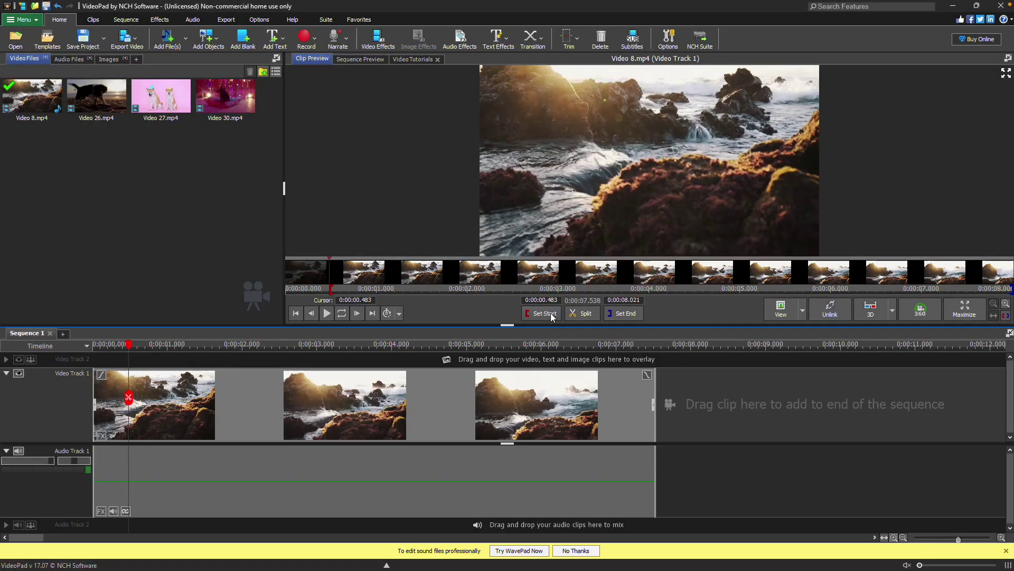
{"action": "left_click", "coordinate": [929, 272]}
{"action": "left_click", "coordinate": [633, 312]}
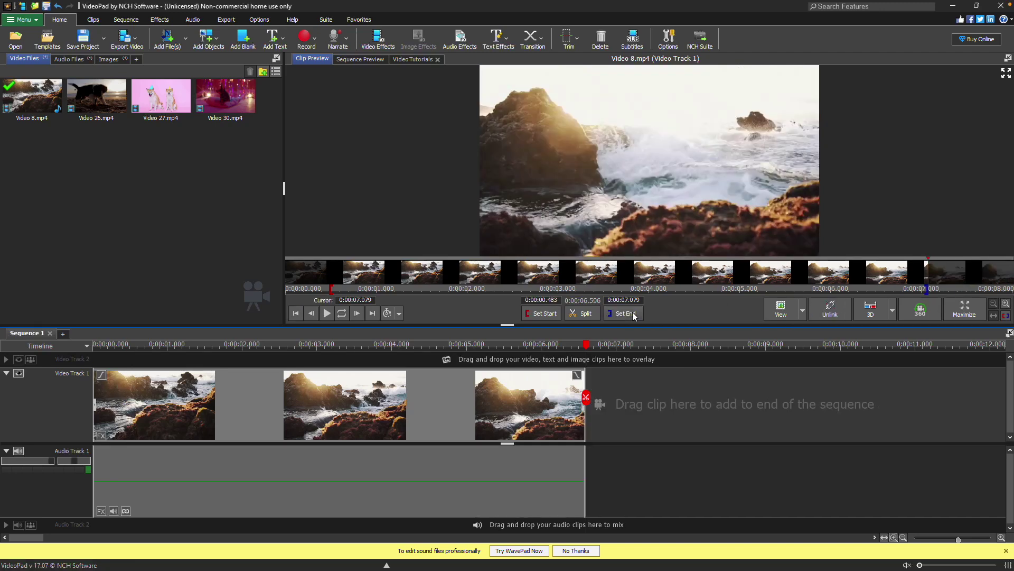
{"action": "left_click_drag", "start_coordinate": [331, 289], "coordinate": [317, 296]}
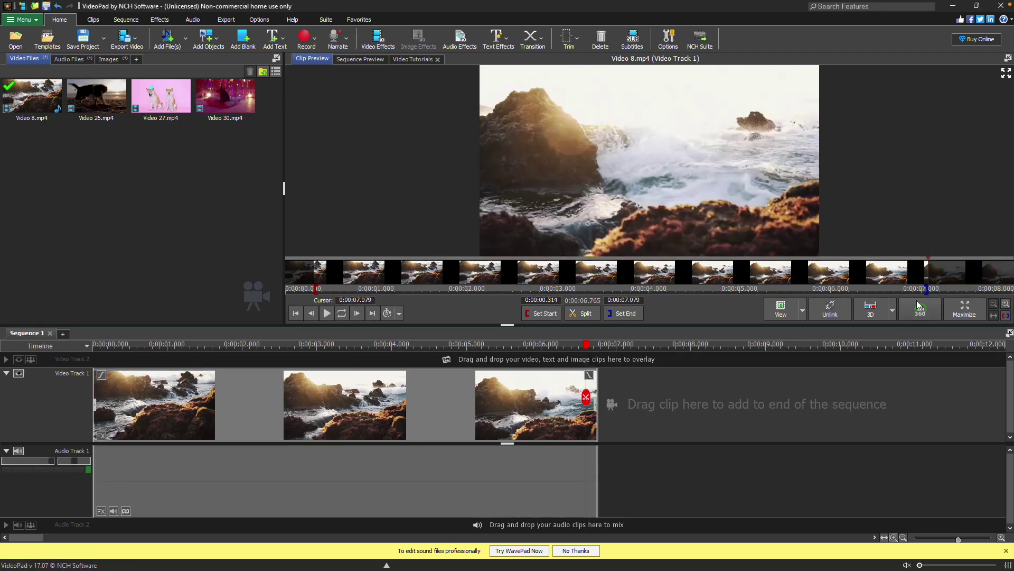
{"action": "left_click_drag", "start_coordinate": [926, 289], "coordinate": [951, 289]}
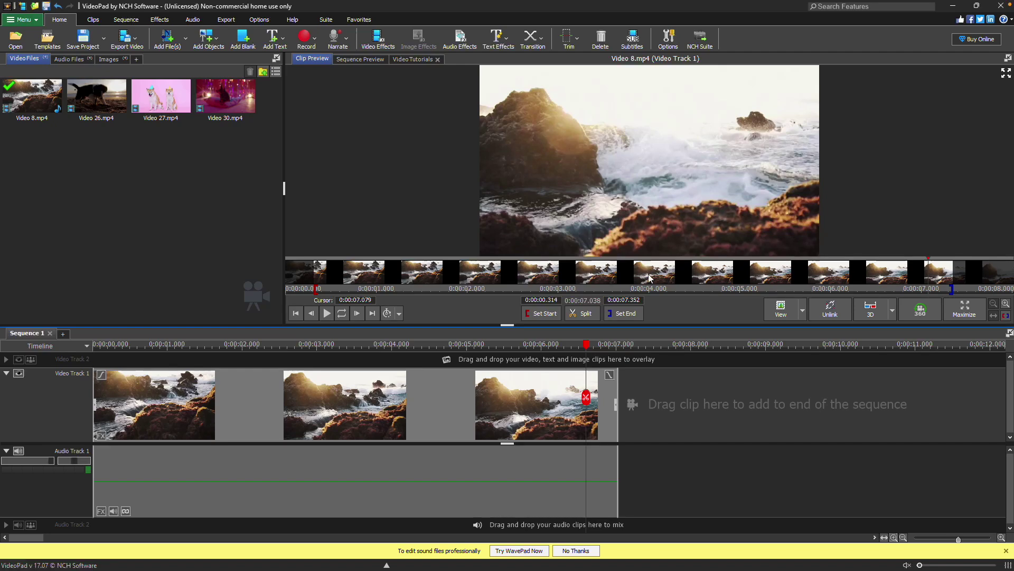
{"action": "left_click", "coordinate": [562, 284]}
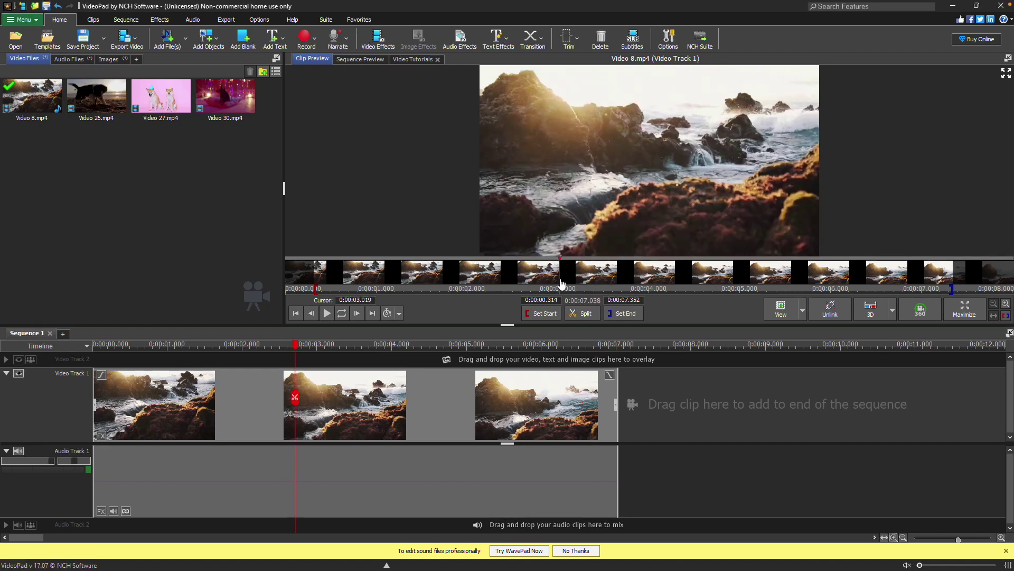
{"action": "left_click", "coordinate": [584, 314]}
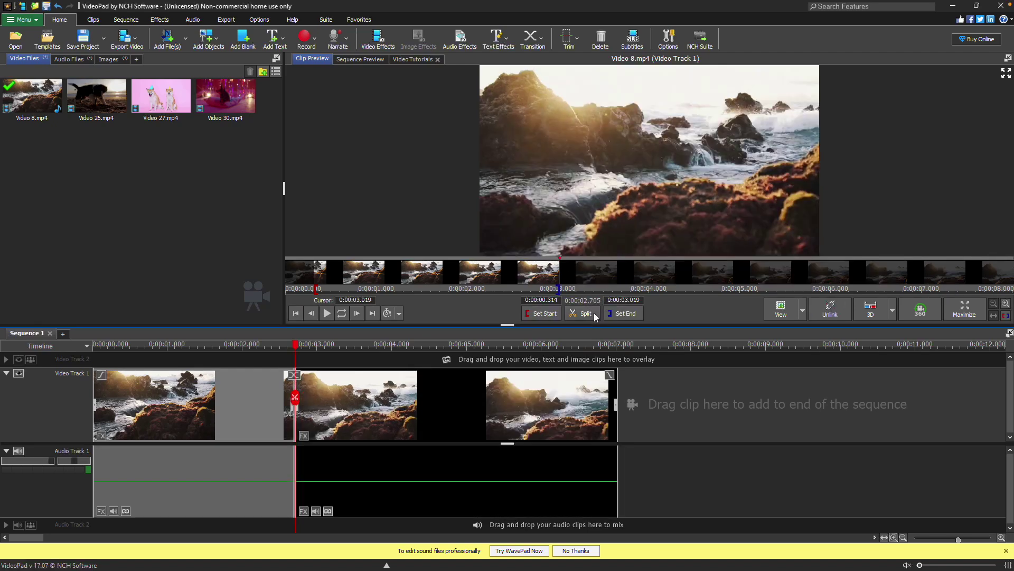
Play the trimmed clip and move the cursor to 2.000 seconds
{"action": "left_click", "coordinate": [327, 313]}
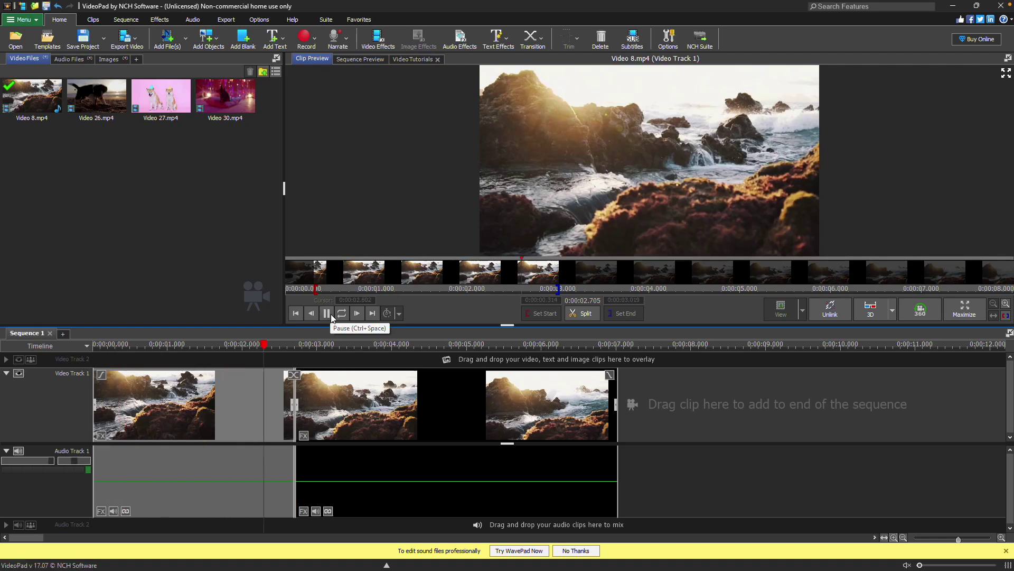
{"action": "left_click_drag", "start_coordinate": [355, 299], "coordinate": [381, 301]}
{"action": "type", "text": "2.000"}
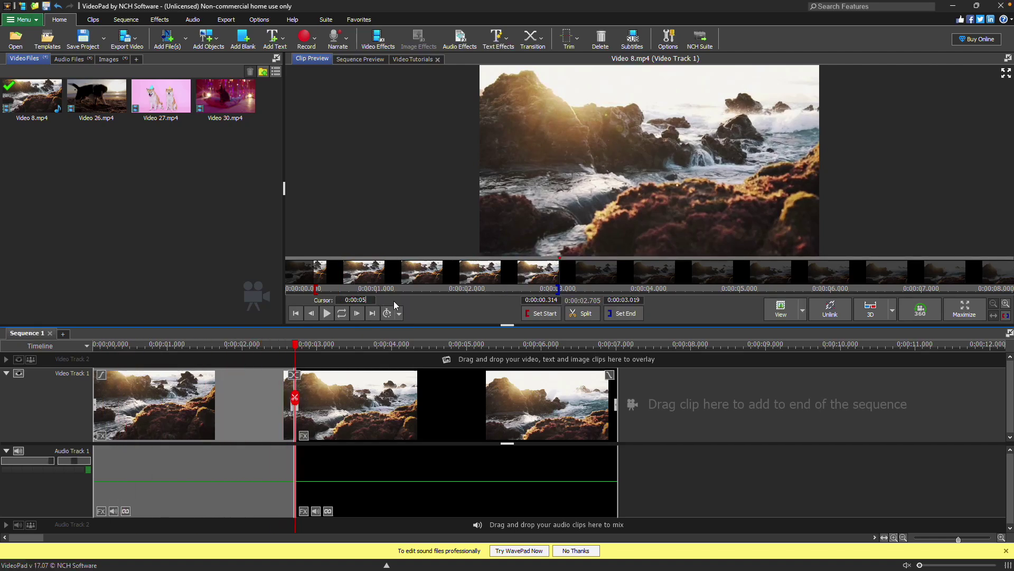
{"action": "key", "text": "Return"}
Set the clip's start time to 0:00:00.500 and end time to 0:00:03.000
{"action": "double_click", "coordinate": [550, 300]}
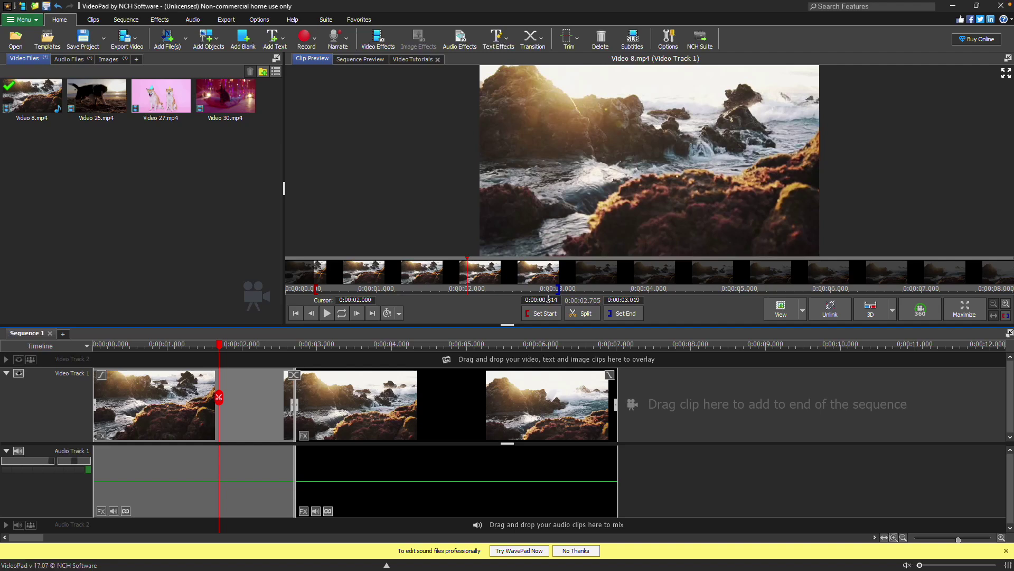
{"action": "type", "text": "500"}
{"action": "key", "text": "Return"}
{"action": "double_click", "coordinate": [631, 300]}
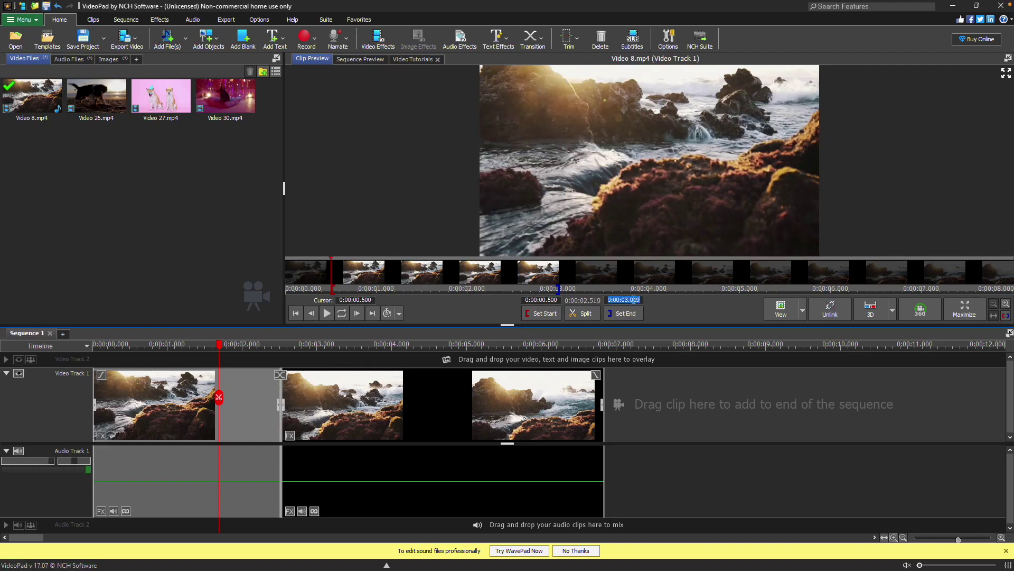
{"action": "type", "text": "000"}
{"action": "key", "text": "Return"}
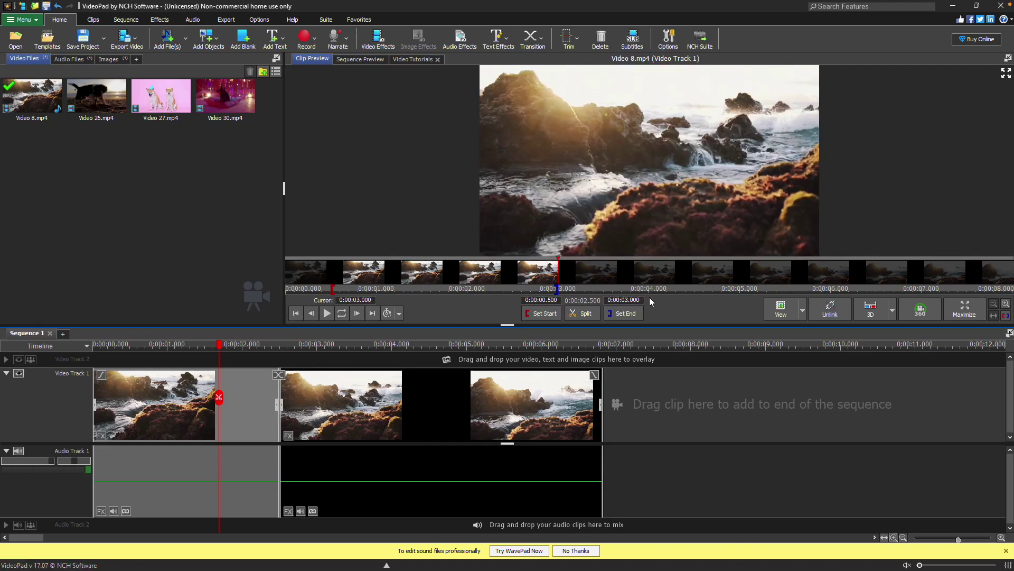
Unlink the first clip's audio, view the preview full screen, then float and re-dock the clip preview
{"action": "left_click", "coordinate": [803, 311]}
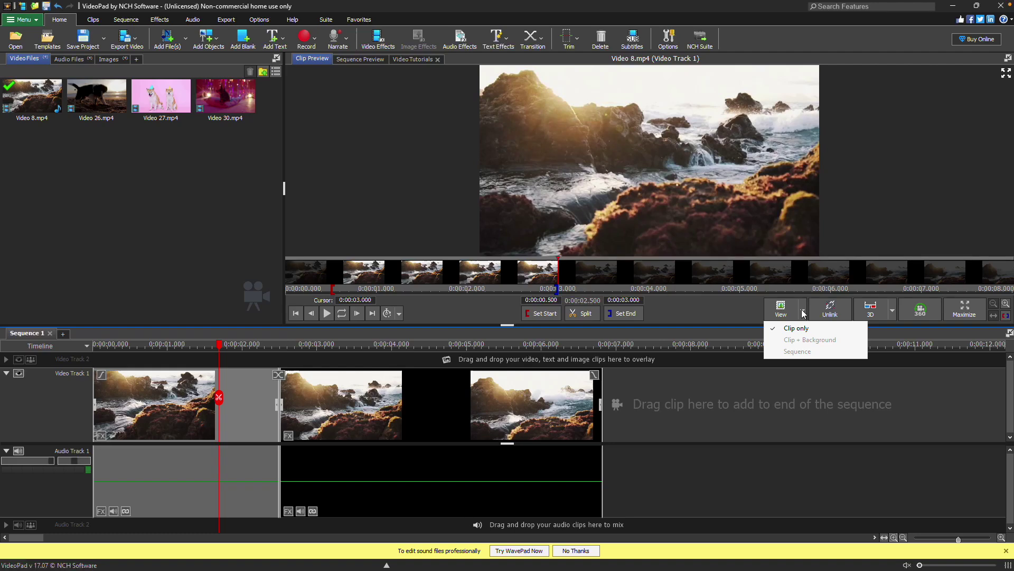
{"action": "left_click", "coordinate": [847, 306]}
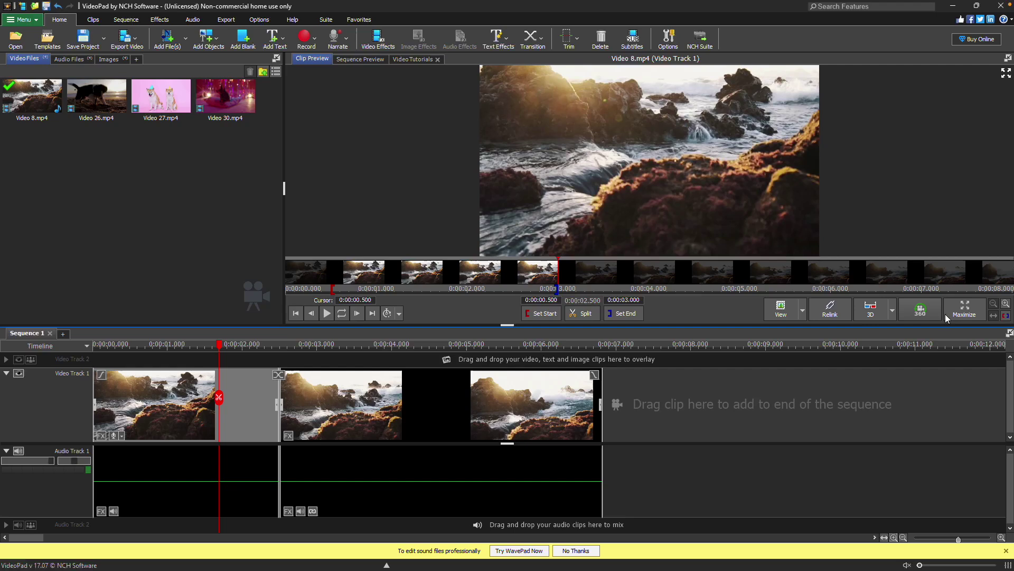
{"action": "left_click", "coordinate": [979, 314]}
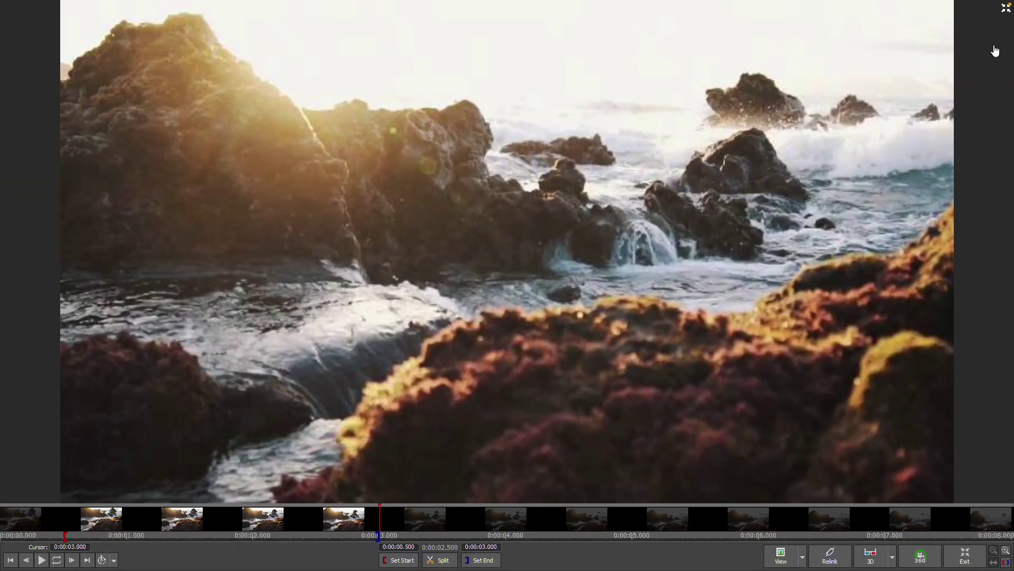
{"action": "left_click", "coordinate": [1005, 11]}
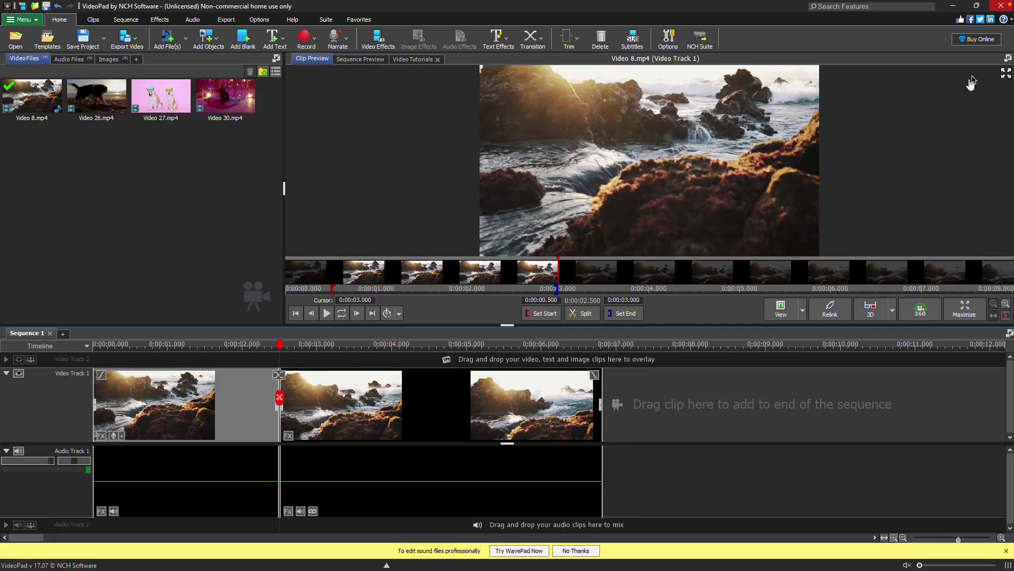
{"action": "left_click", "coordinate": [1008, 58]}
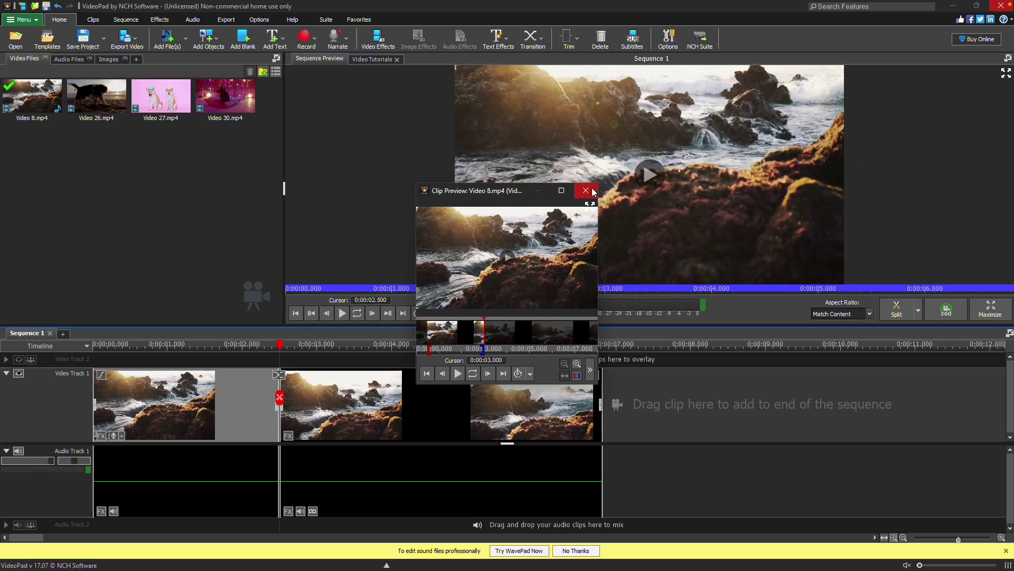
{"action": "left_click", "coordinate": [586, 190]}
Play Sequence 1, split the selected clip at 0:00:04.544, and check the aspect ratio list
{"action": "left_click", "coordinate": [384, 59]}
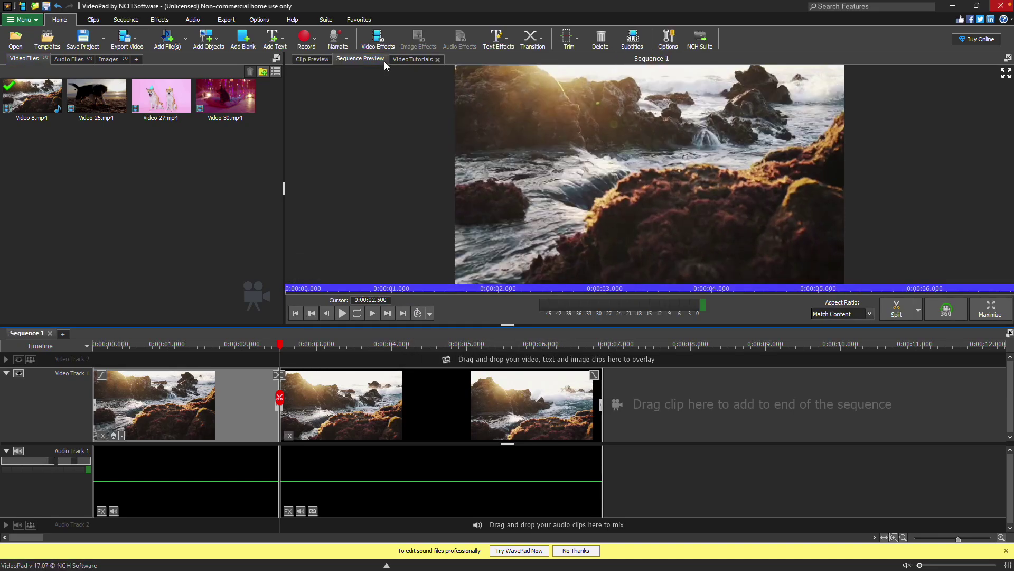
{"action": "left_click", "coordinate": [341, 315]}
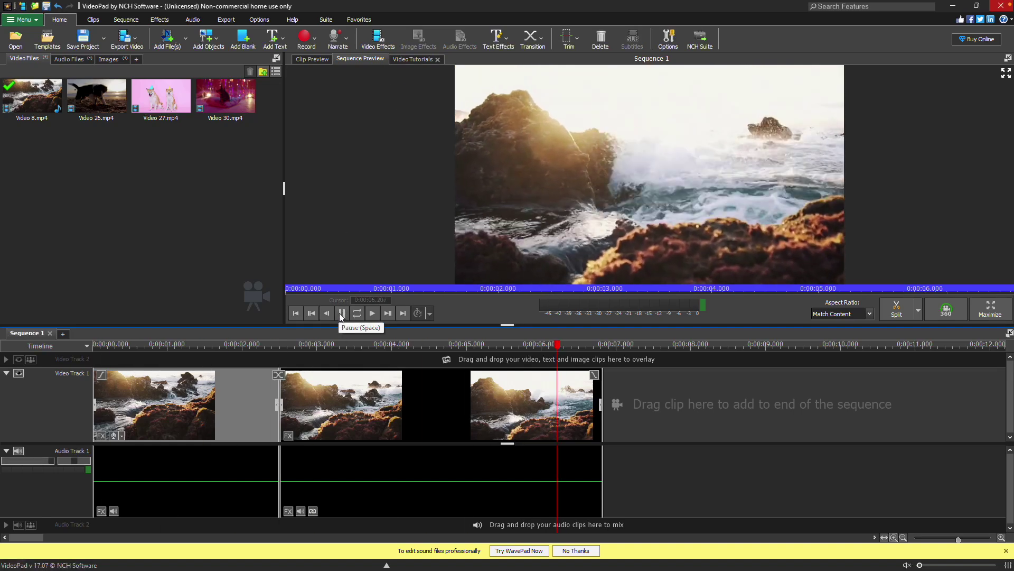
{"action": "left_click", "coordinate": [753, 289]}
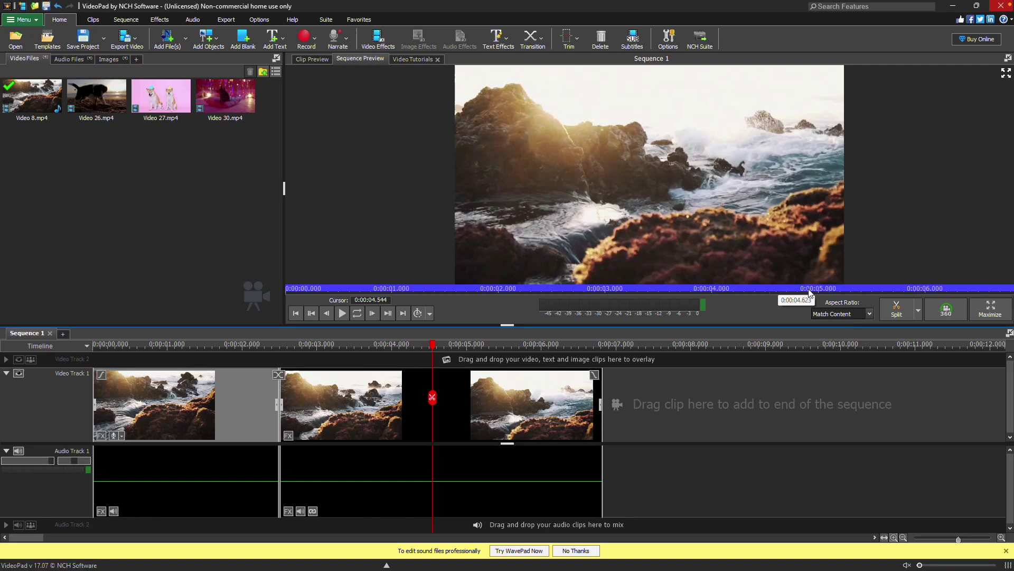
{"action": "left_click", "coordinate": [918, 313]}
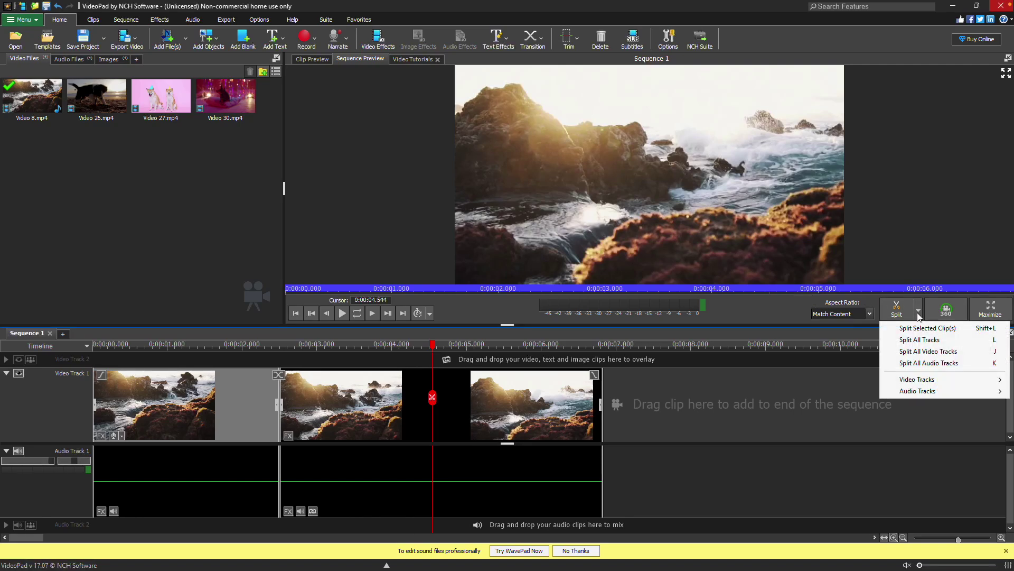
{"action": "left_click", "coordinate": [943, 328]}
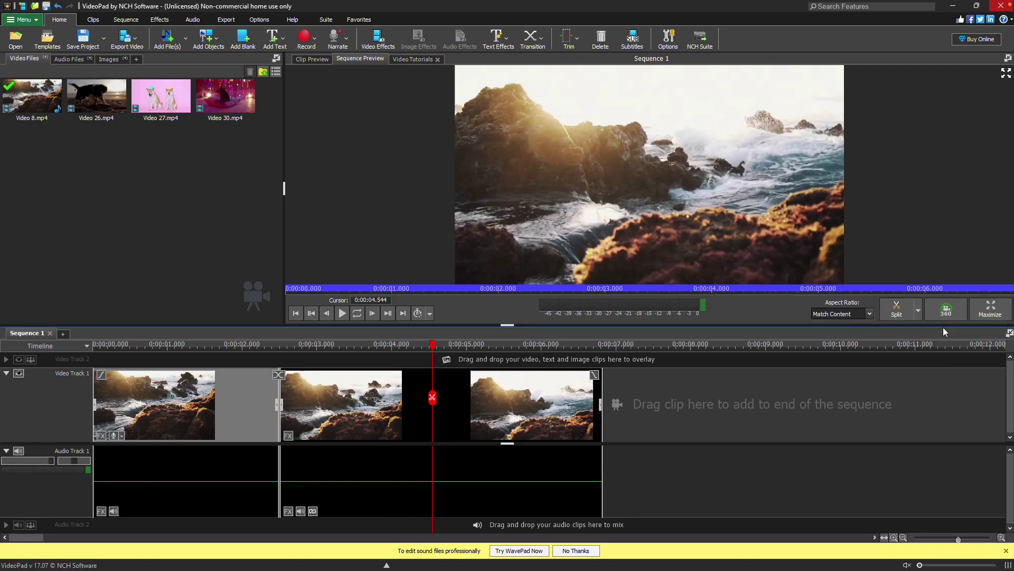
{"action": "left_click", "coordinate": [870, 315]}
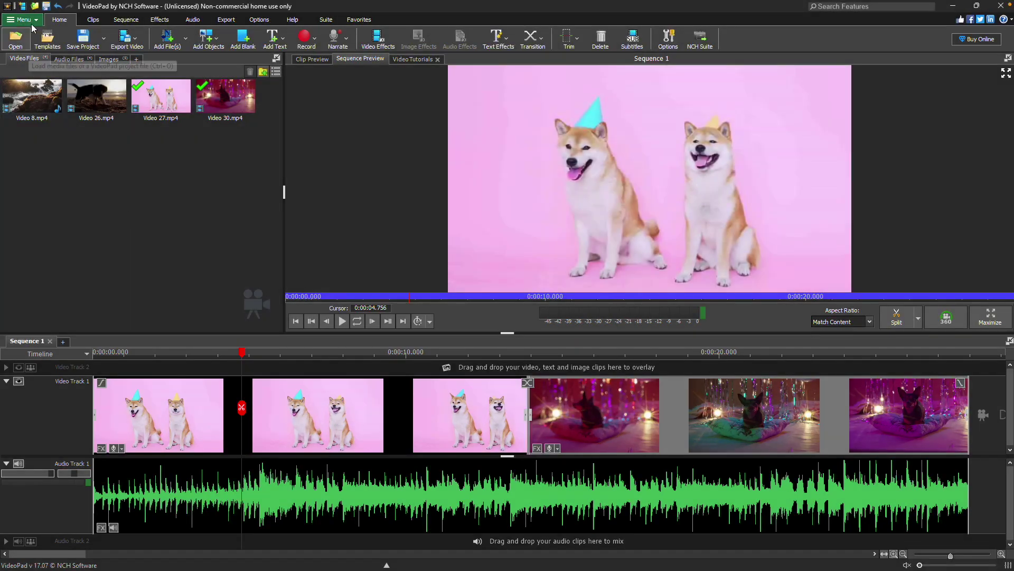
Turn on Show Dual Previews from the main menu's View submenu
{"action": "left_click", "coordinate": [34, 22]}
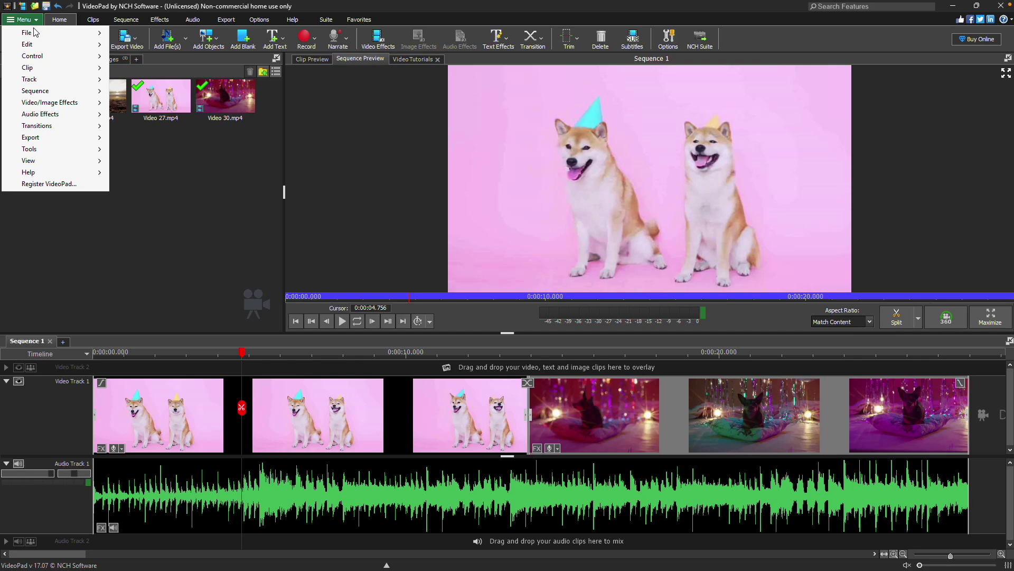
{"action": "mouse_move", "coordinate": [58, 161]}
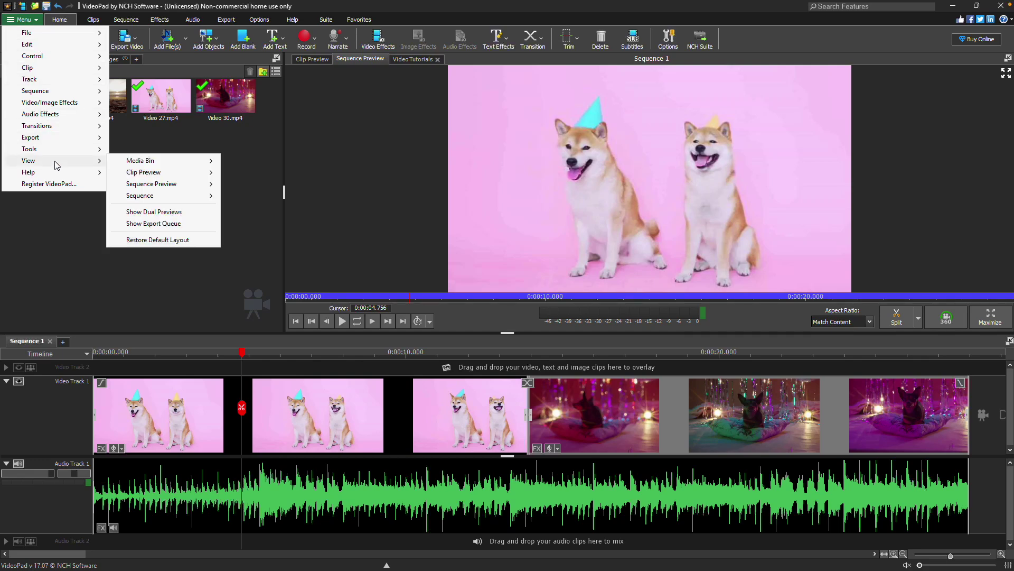
{"action": "left_click", "coordinate": [198, 212]}
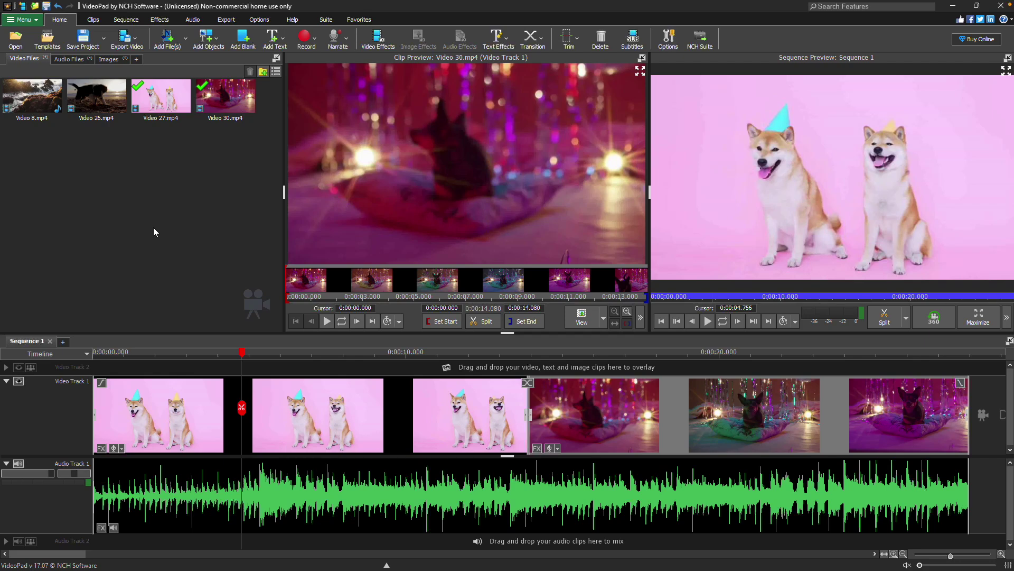
{"action": "left_click", "coordinate": [87, 355]}
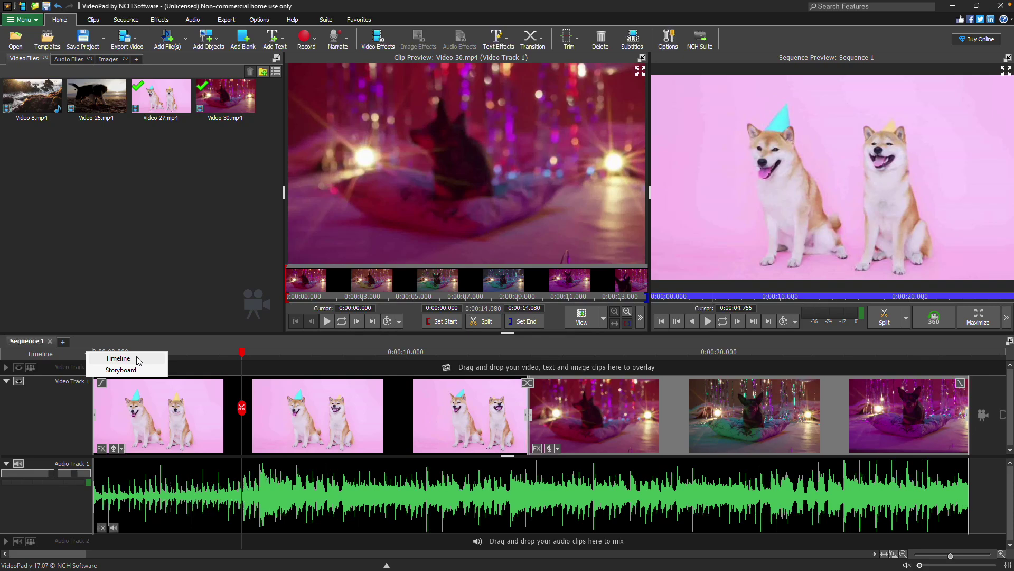
{"action": "left_click", "coordinate": [148, 370]}
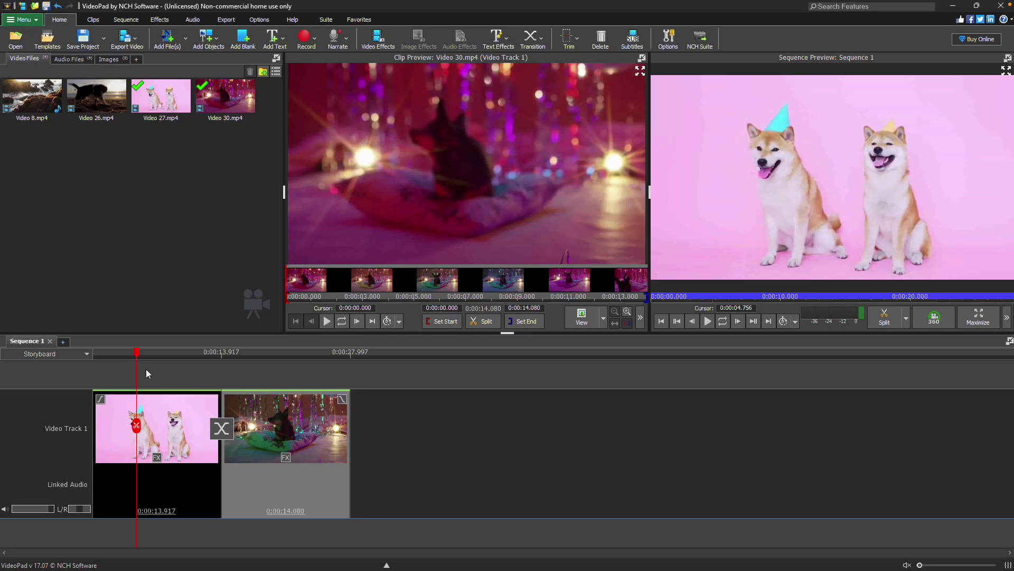
{"action": "left_click", "coordinate": [86, 354]}
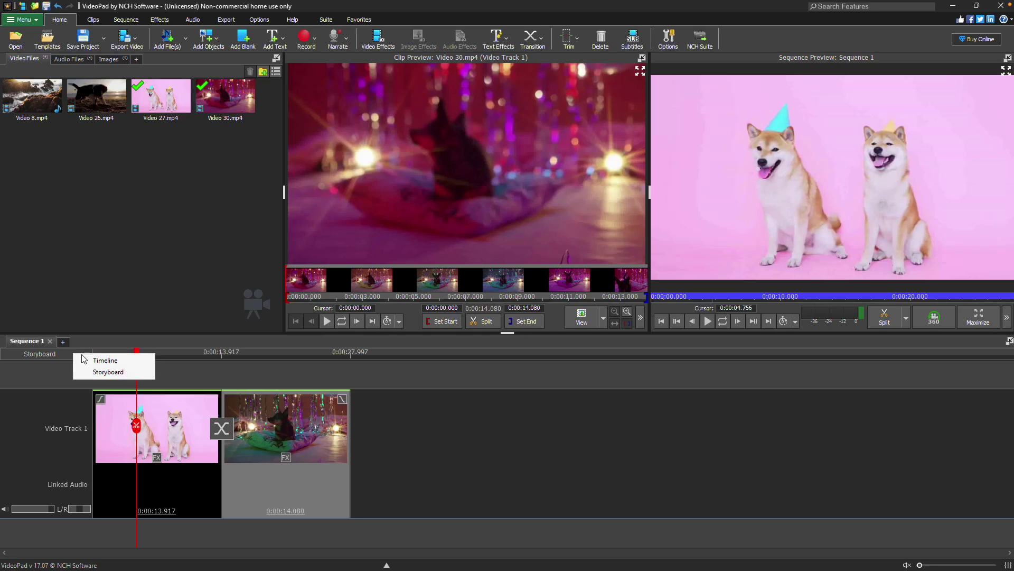
{"action": "left_click", "coordinate": [134, 361]}
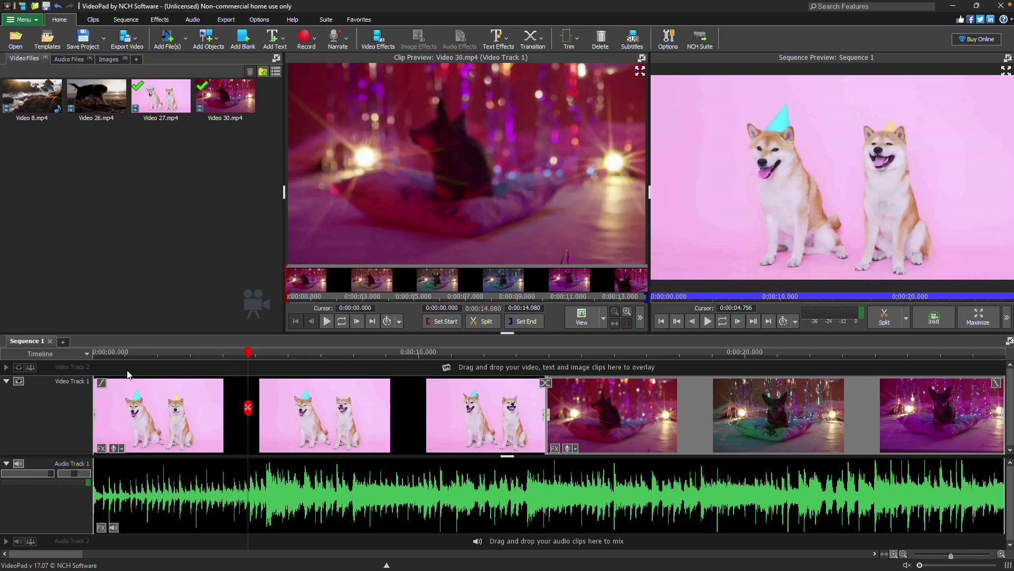
{"action": "left_click", "coordinate": [129, 404]}
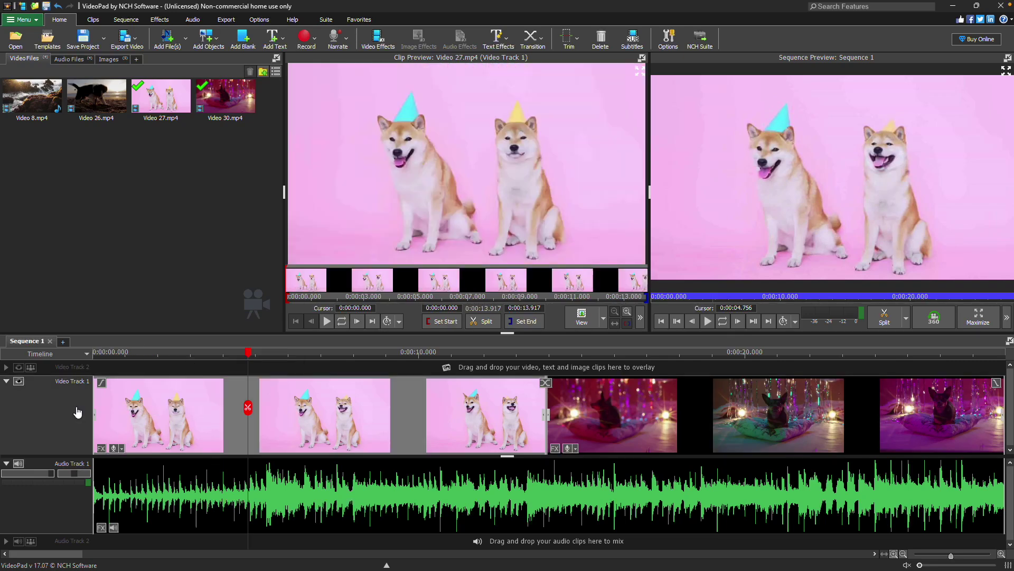
Place the 'Happy Birthday!' text clip on Video Track 2 at 0:00:00 and stretch it to 0:00:15.710
{"action": "left_click", "coordinate": [68, 115]}
{"action": "left_click", "coordinate": [109, 58]}
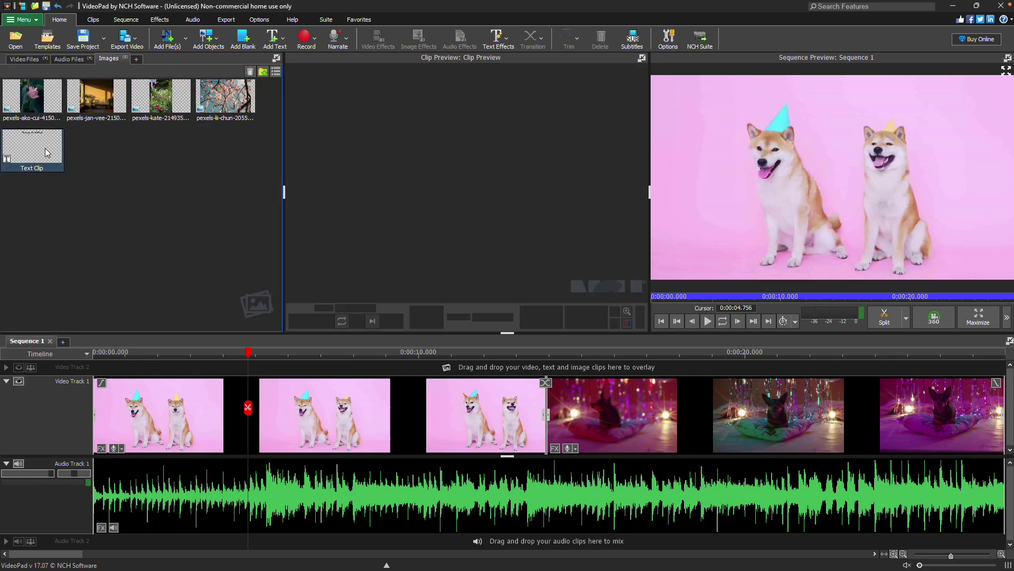
{"action": "left_click_drag", "start_coordinate": [32, 148], "coordinate": [103, 370]}
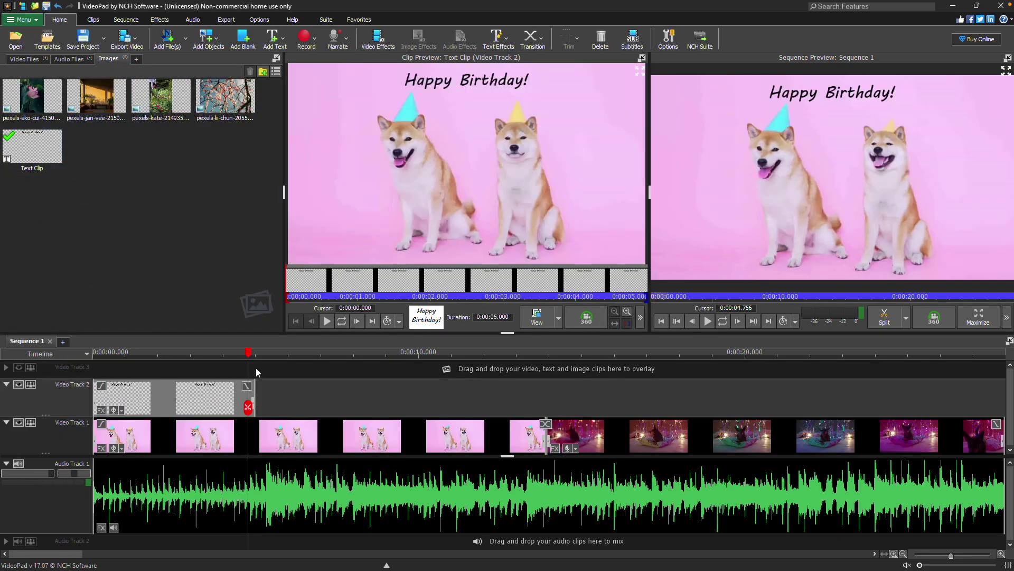
{"action": "left_click_drag", "start_coordinate": [256, 399], "coordinate": [602, 401]}
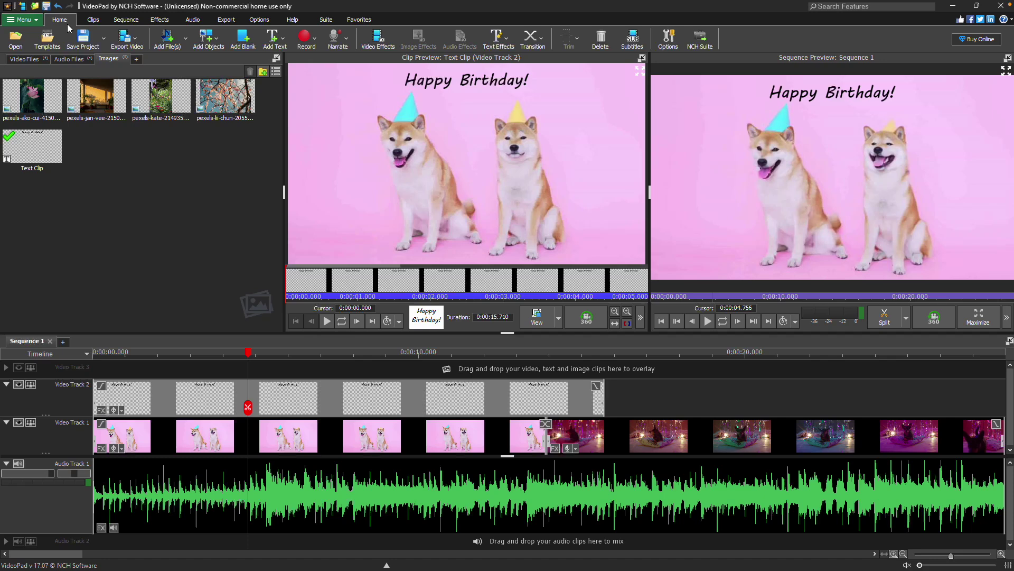
Browse the Sequence, Effects, Audio, Export, Options and Favorites toolbar tabs
{"action": "left_click", "coordinate": [126, 20]}
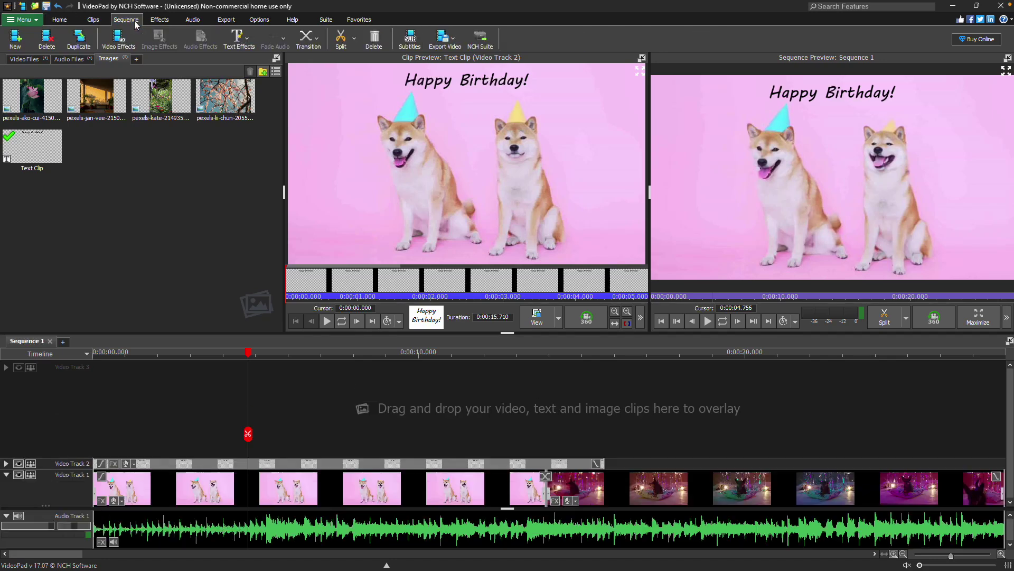
{"action": "left_click", "coordinate": [173, 23]}
{"action": "left_click", "coordinate": [193, 21]}
{"action": "left_click", "coordinate": [232, 22]}
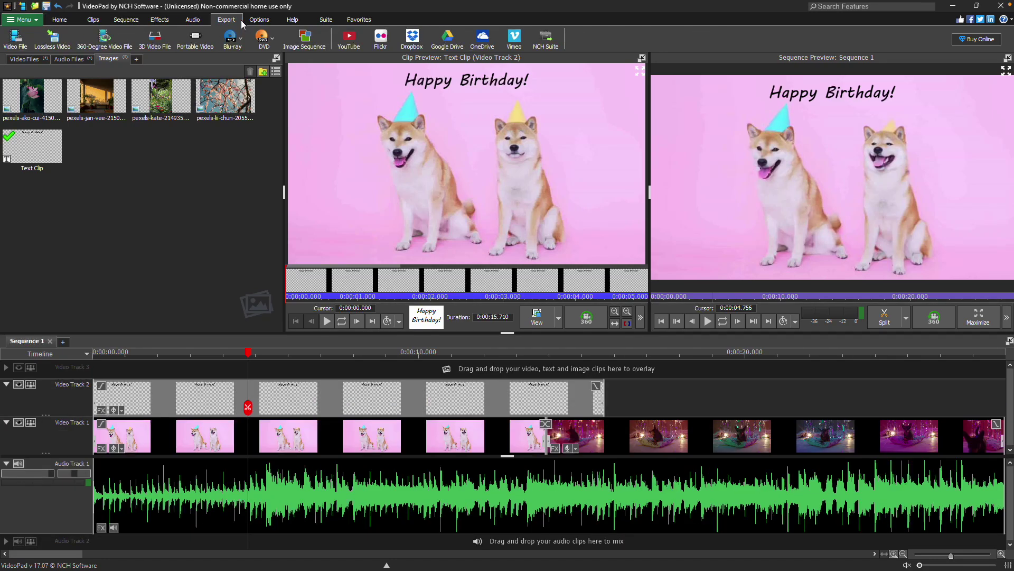
{"action": "left_click", "coordinate": [260, 21]}
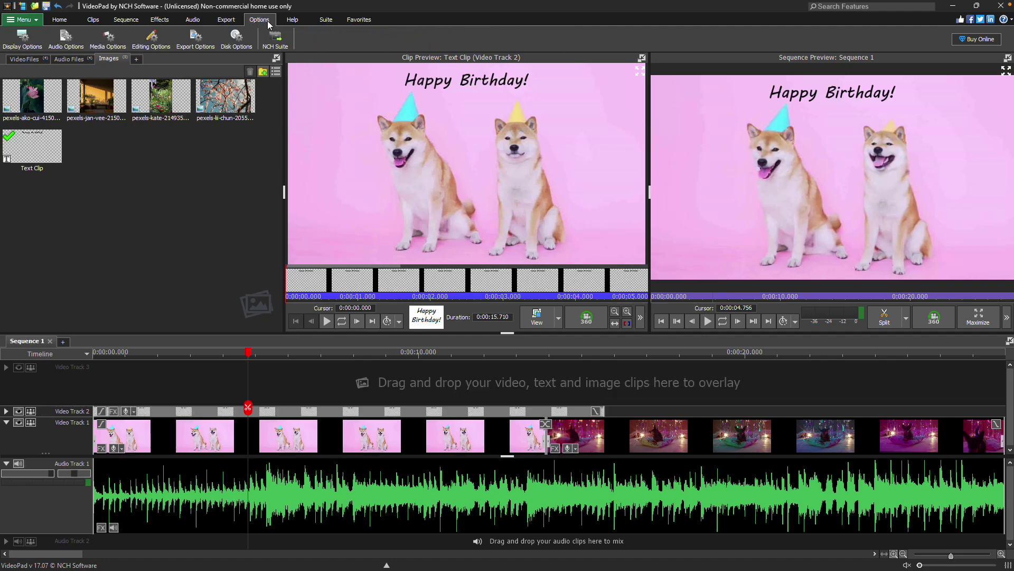
{"action": "left_click", "coordinate": [358, 21]}
Cancel the toolbar Customize list, then search program features for 'trim'
{"action": "left_click", "coordinate": [17, 39]}
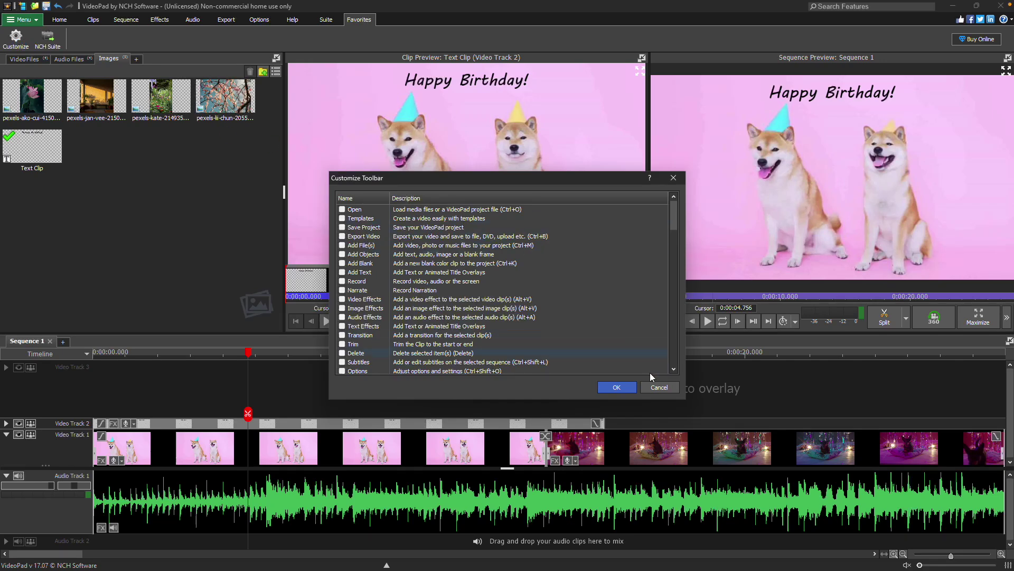
{"action": "left_click", "coordinate": [666, 387]}
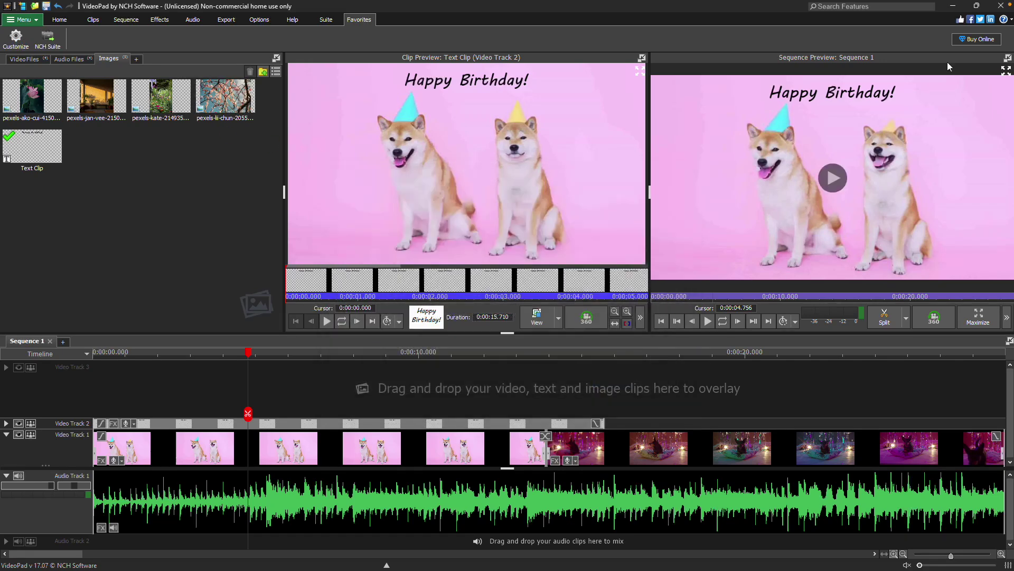
{"action": "left_click", "coordinate": [933, 7]}
{"action": "type", "text": "trim"}
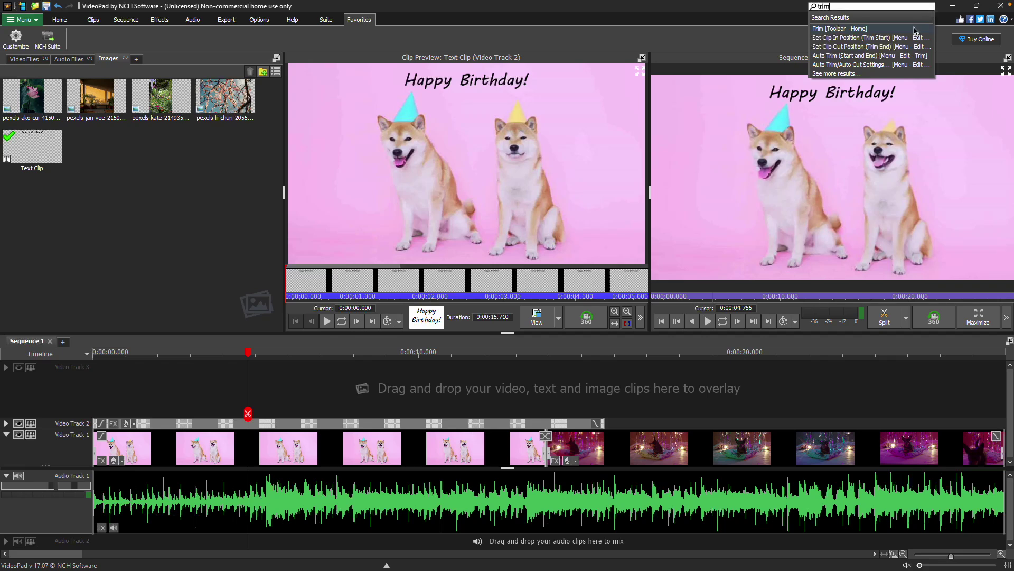
Pick the Trim search result, then browse the Export, Options and Help tools
{"action": "left_click", "coordinate": [915, 31]}
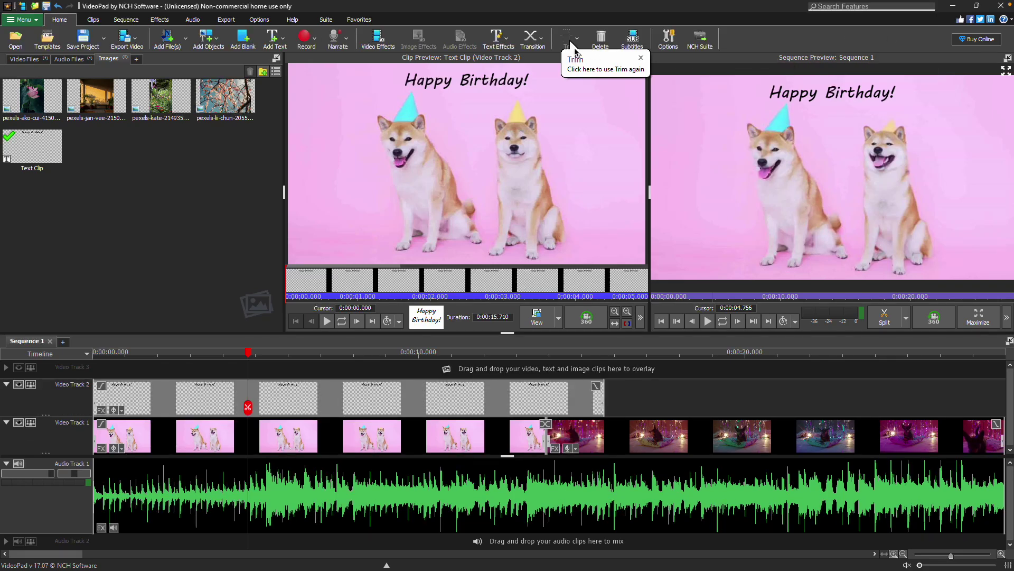
{"action": "left_click", "coordinate": [238, 22]}
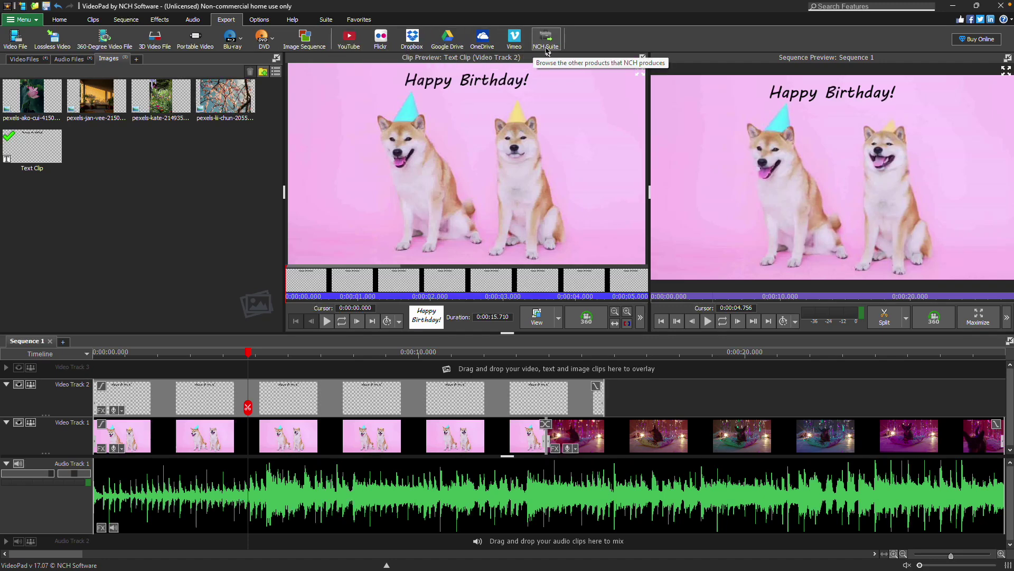
{"action": "left_click", "coordinate": [268, 22]}
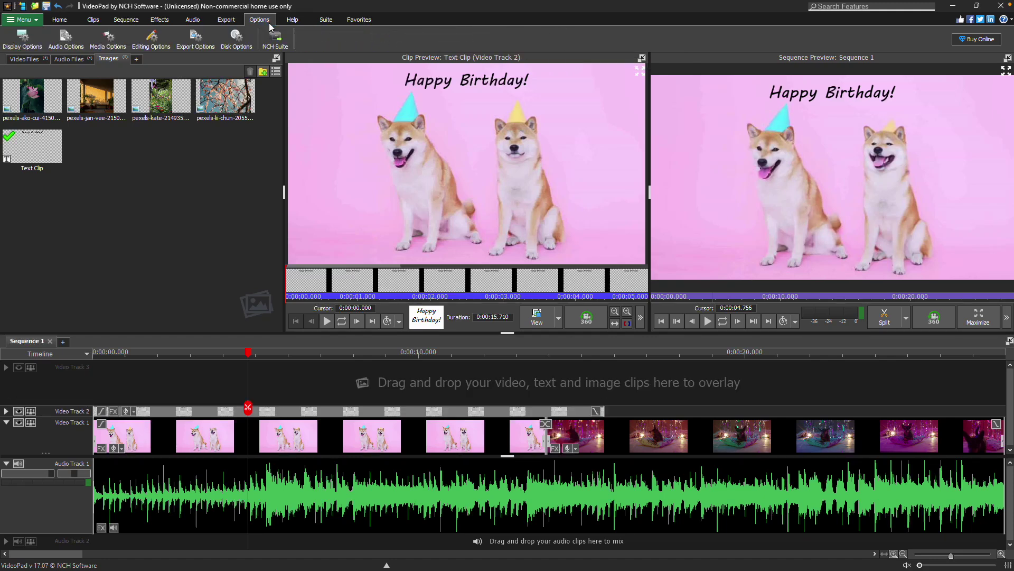
{"action": "left_click", "coordinate": [303, 24]}
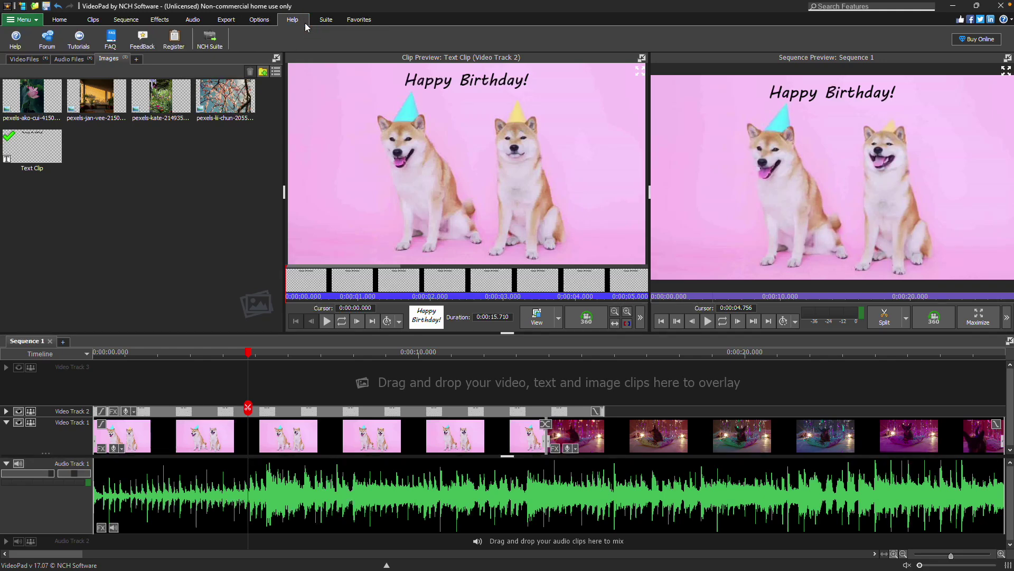